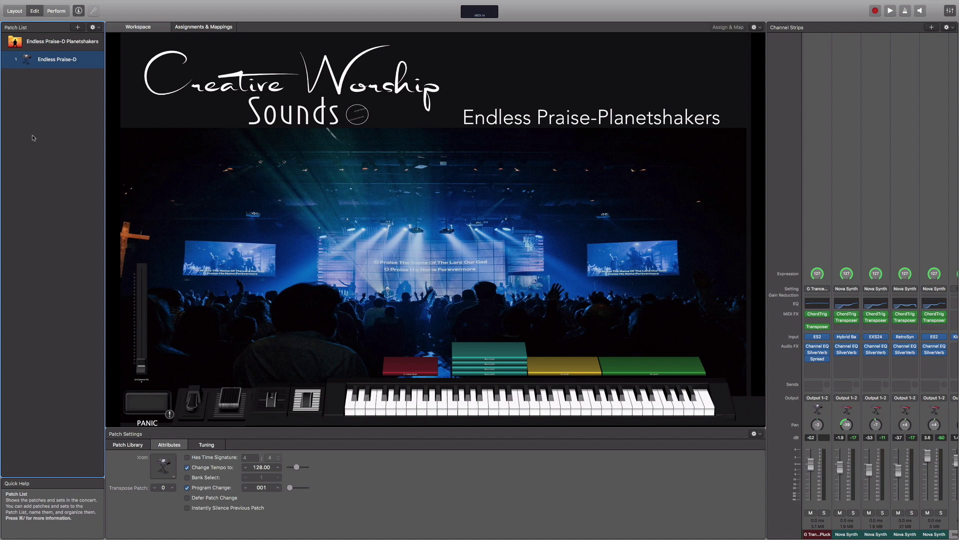
Widen the Channel Strips area to show every strip and inspect the Chord Trigger on the G Trance Pluck strip.
{"action": "scroll", "coordinate": [880, 397], "scroll_direction": "left", "scroll_amount": 2}
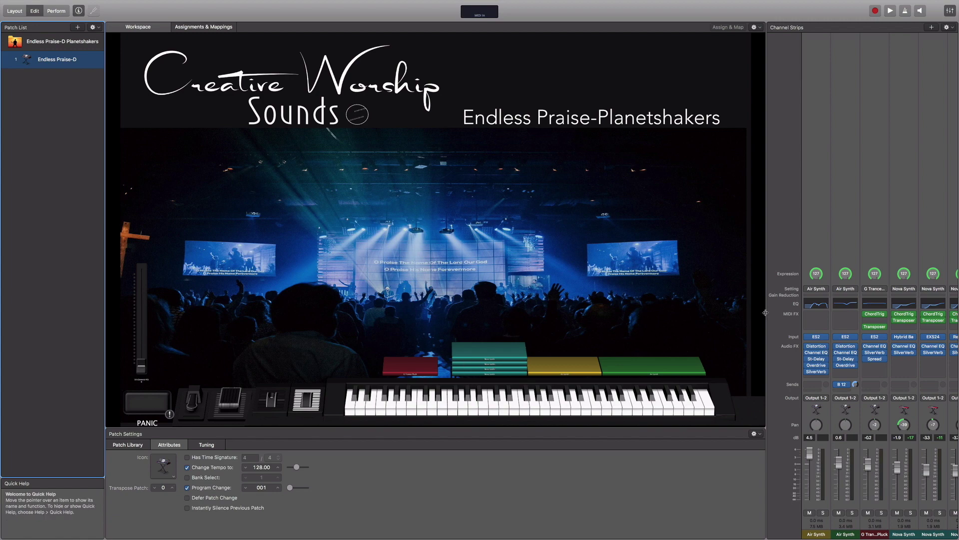
{"action": "left_click_drag", "start_coordinate": [764, 313], "coordinate": [329, 295]}
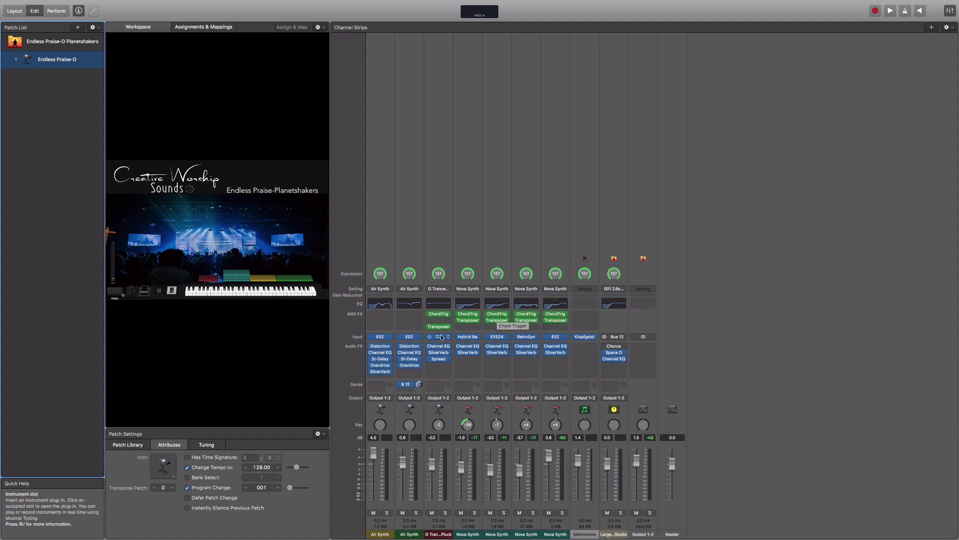
{"action": "mouse_move", "coordinate": [434, 315]}
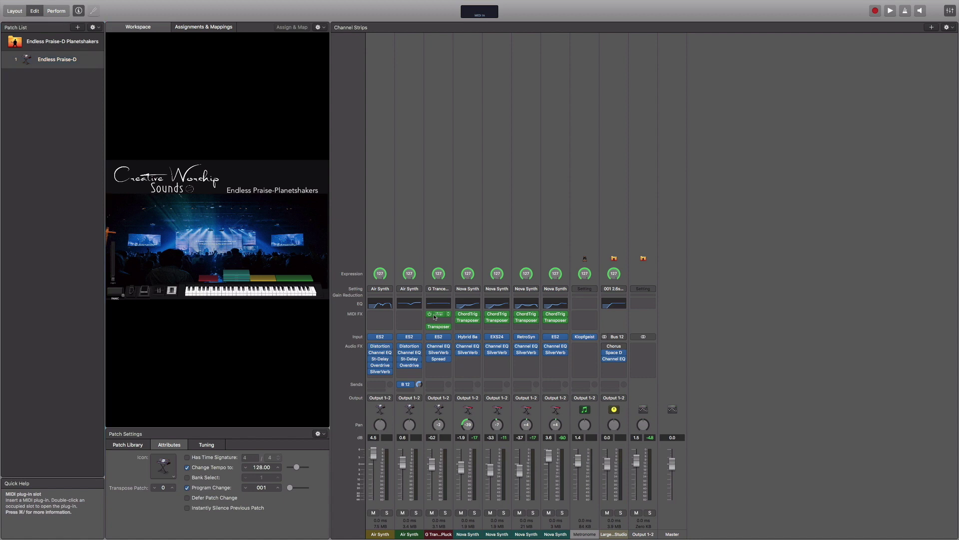
{"action": "left_click", "coordinate": [434, 316]}
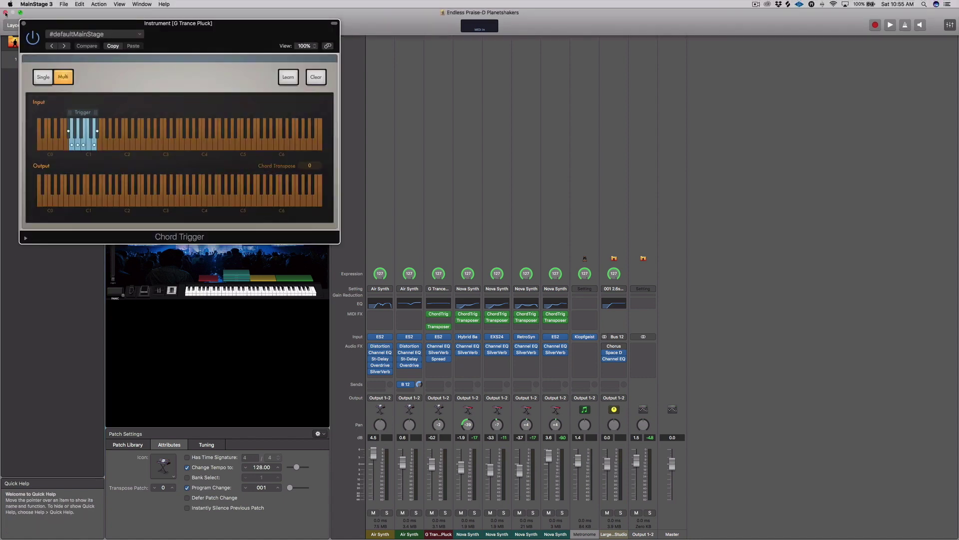
{"action": "left_click", "coordinate": [24, 23]}
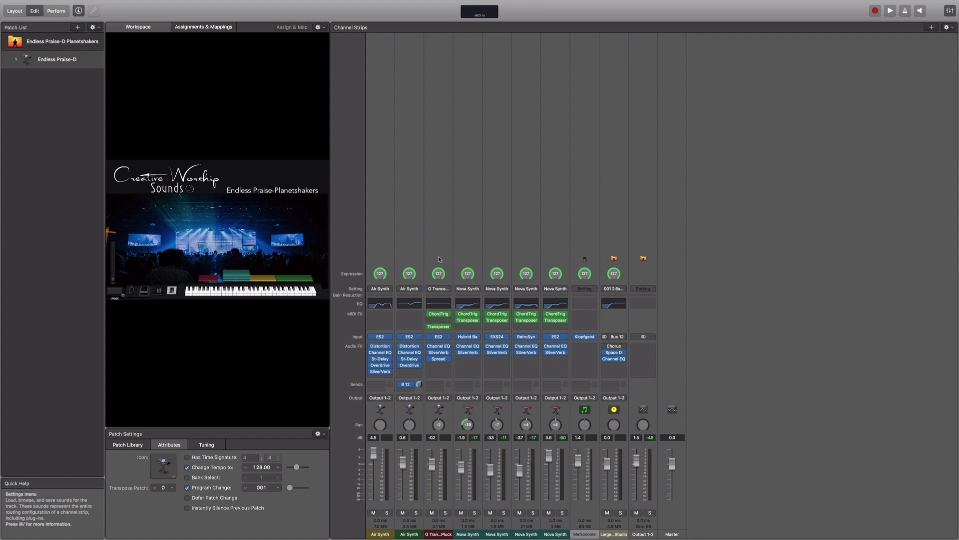
{"action": "double_click", "coordinate": [438, 314]}
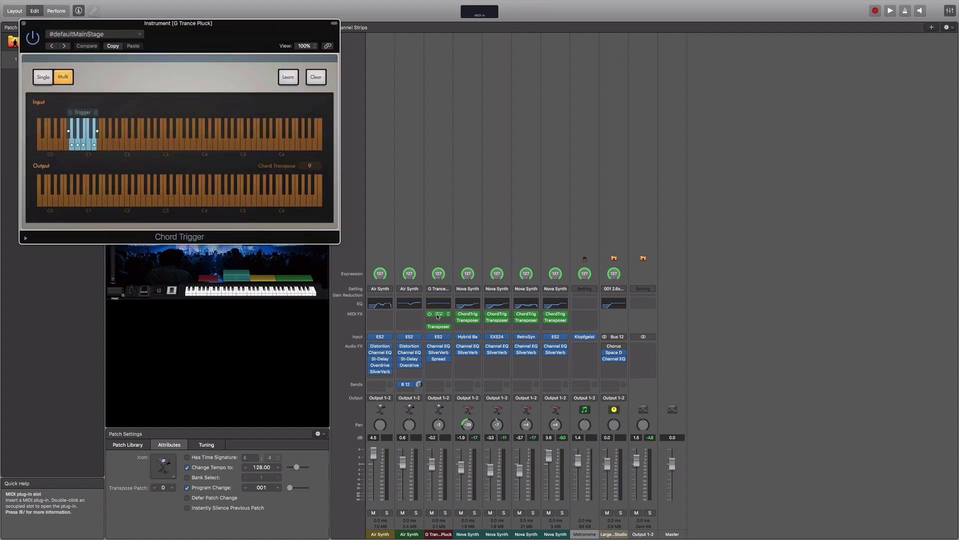
{"action": "left_click_drag", "start_coordinate": [47, 25], "coordinate": [534, 54]}
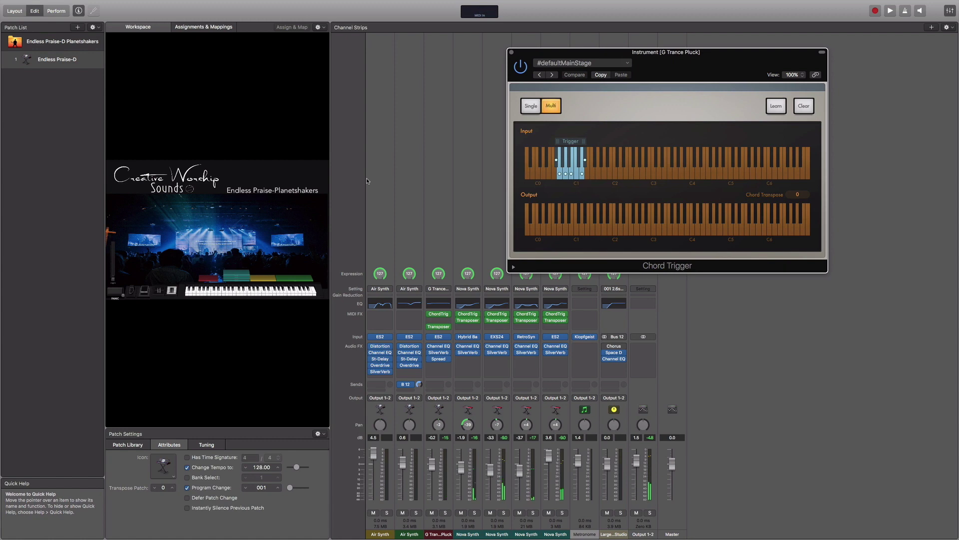
{"action": "left_click", "coordinate": [511, 52]}
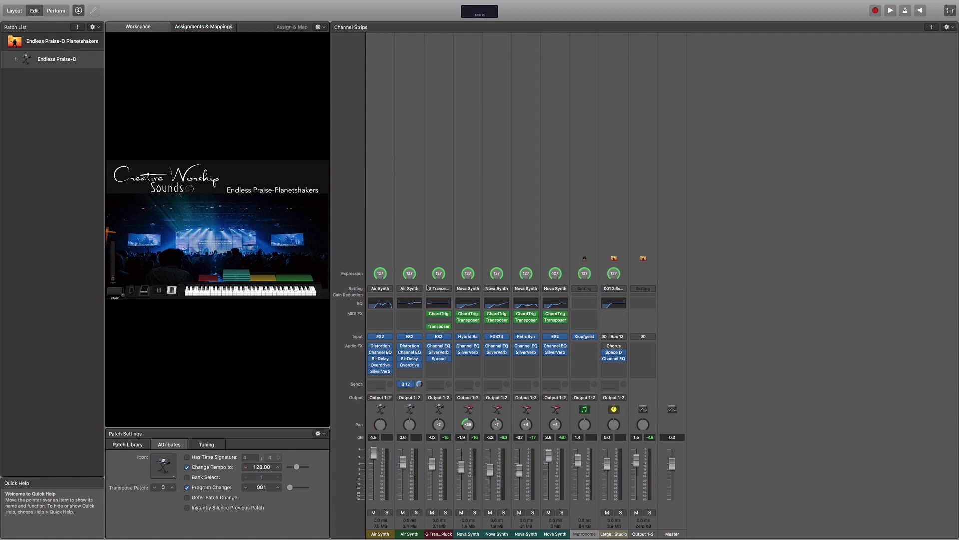
Shift the trigger range in the G Trance Pluck strip's Chord Trigger down two semitones, so it spans E0 to C#1.
{"action": "left_click", "coordinate": [439, 315]}
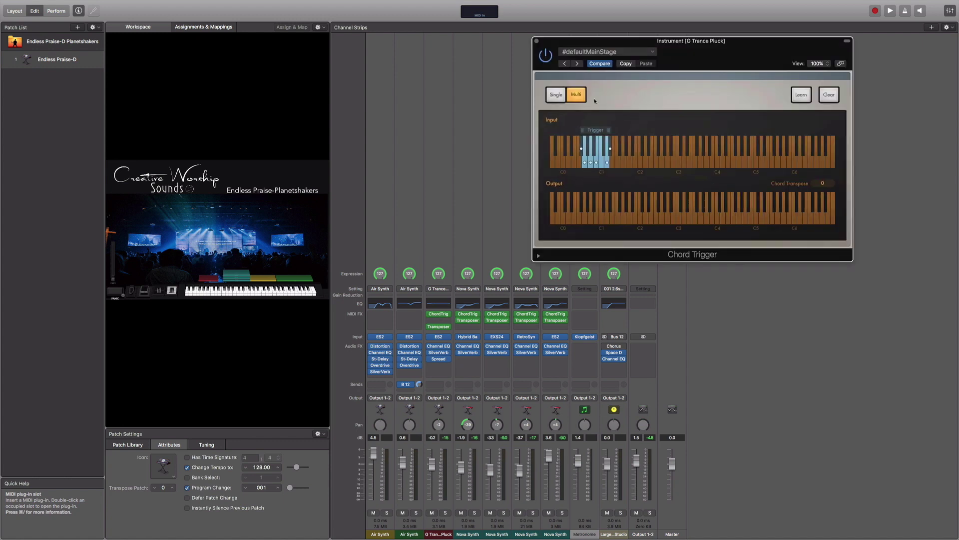
{"action": "left_click_drag", "start_coordinate": [604, 42], "coordinate": [576, 39]}
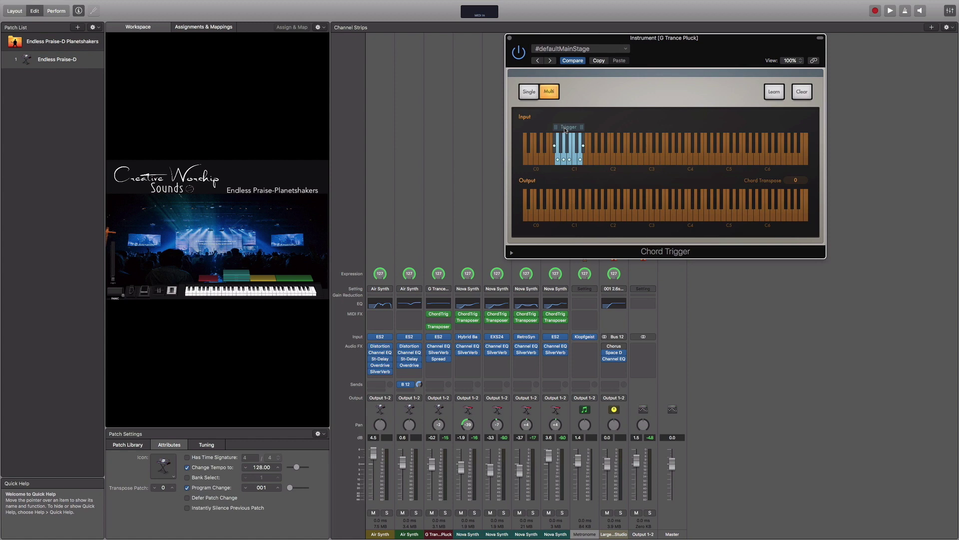
{"action": "left_click_drag", "start_coordinate": [566, 129], "coordinate": [558, 135]}
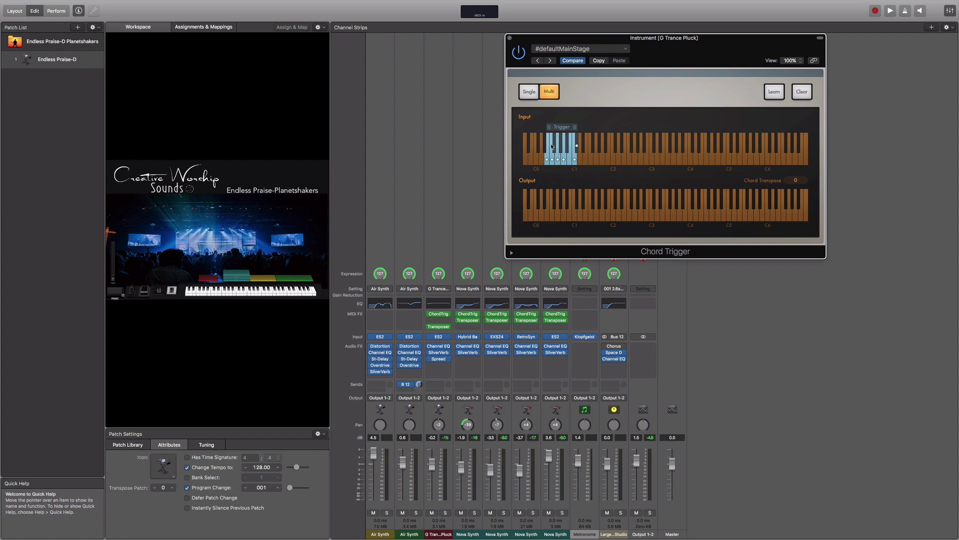
{"action": "left_click", "coordinate": [548, 161]}
{"action": "left_click", "coordinate": [547, 161]}
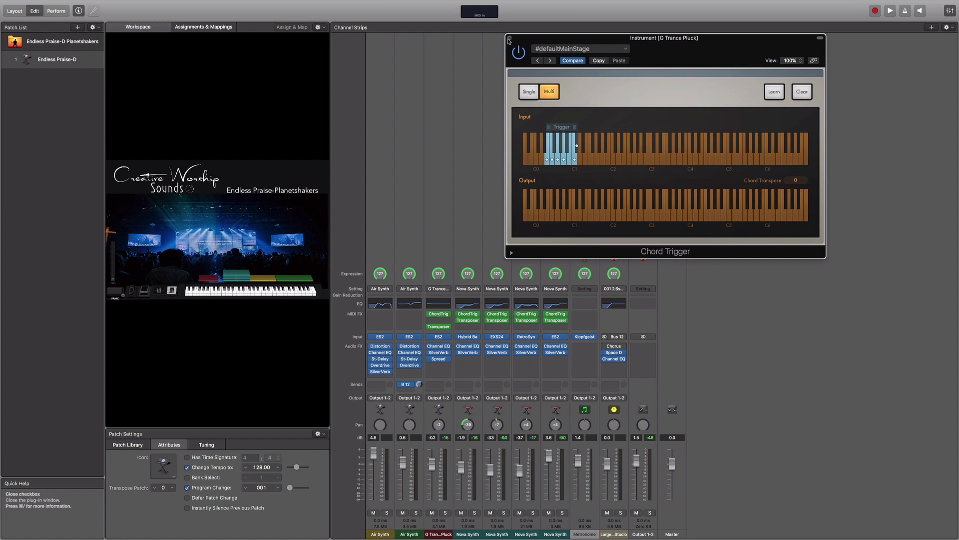
{"action": "left_click", "coordinate": [509, 39]}
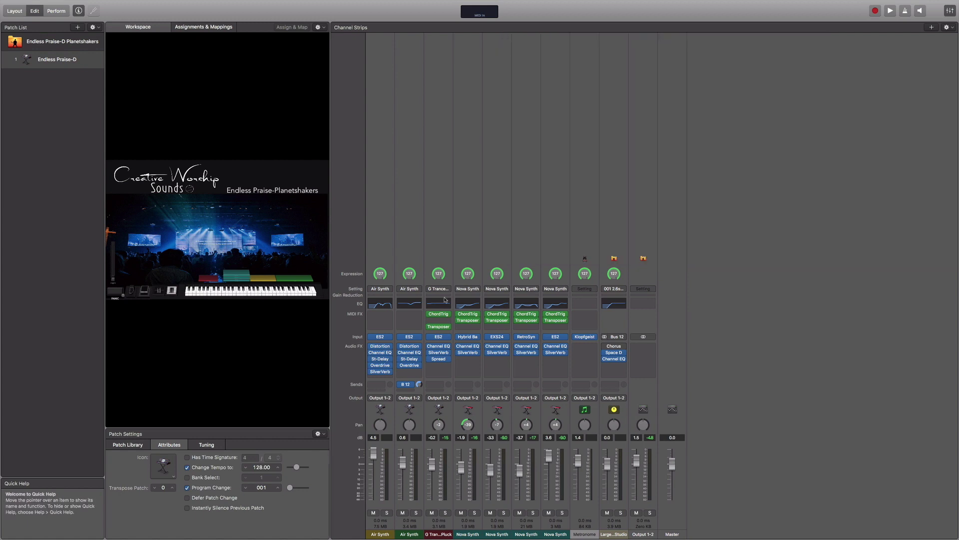
Shift the trigger range down two semitones, starting at E1, in the Chord Trigger of the Nova Synth strip using Hybrid Bass.
{"action": "left_click", "coordinate": [468, 313]}
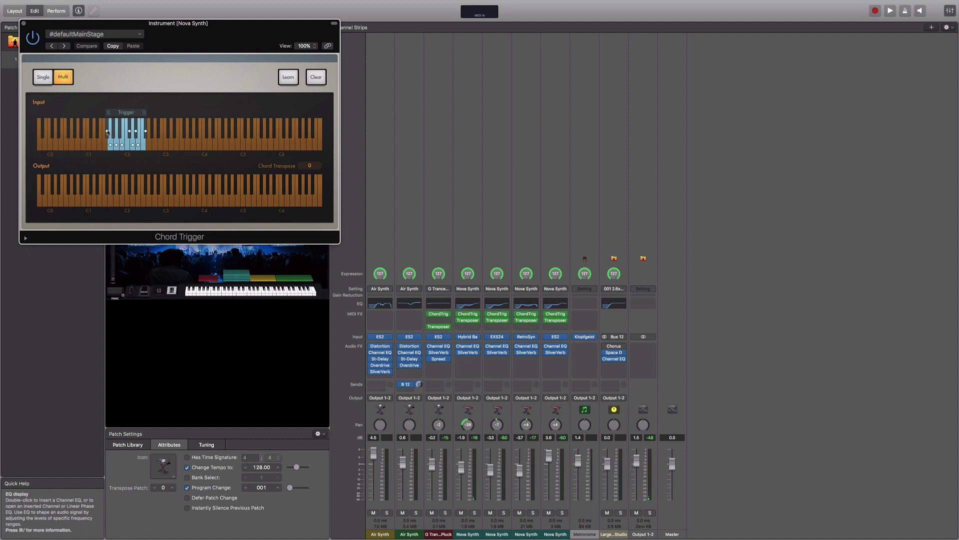
{"action": "left_click", "coordinate": [94, 146]}
{"action": "left_click", "coordinate": [103, 146]}
{"action": "left_click", "coordinate": [146, 132]}
{"action": "left_click_drag", "start_coordinate": [131, 113], "coordinate": [124, 118]}
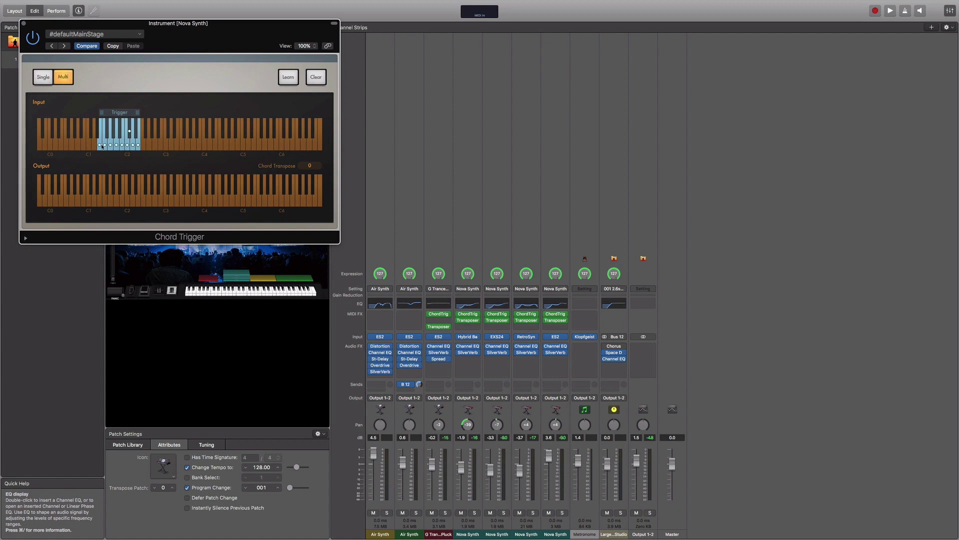
{"action": "left_click", "coordinate": [24, 23]}
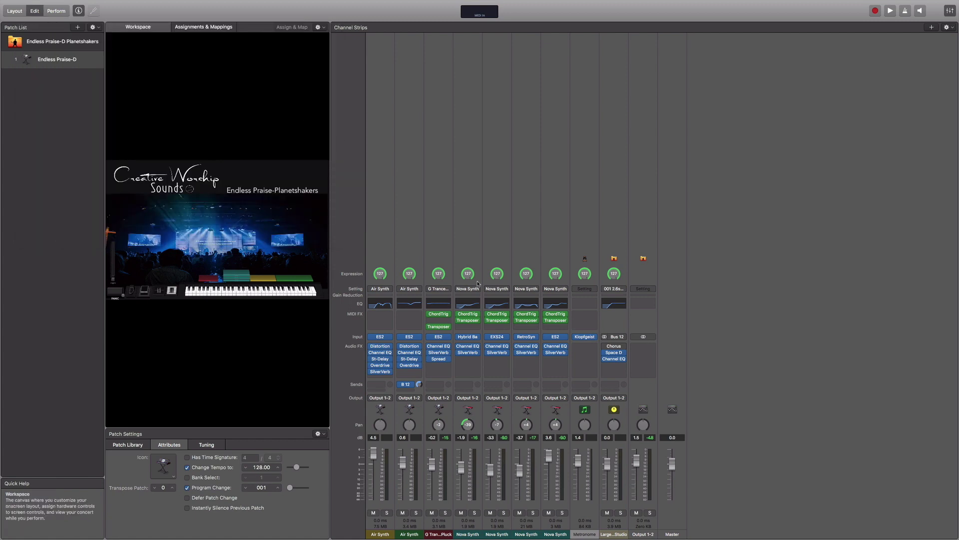
Lower the Chord Trigger's trigger range by two semitones to start at E1 on the Nova Synth strip using EXS24.
{"action": "left_click", "coordinate": [496, 314]}
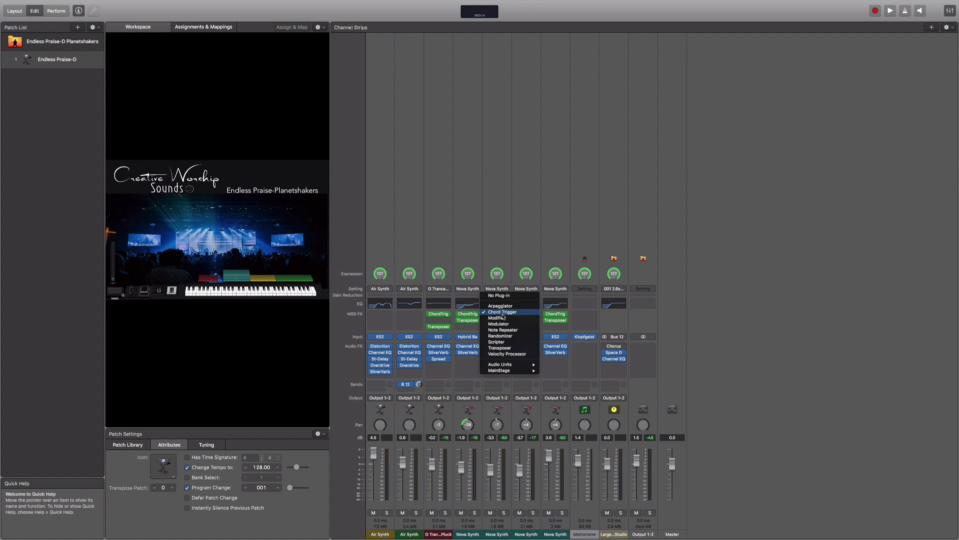
{"action": "left_click", "coordinate": [484, 223]}
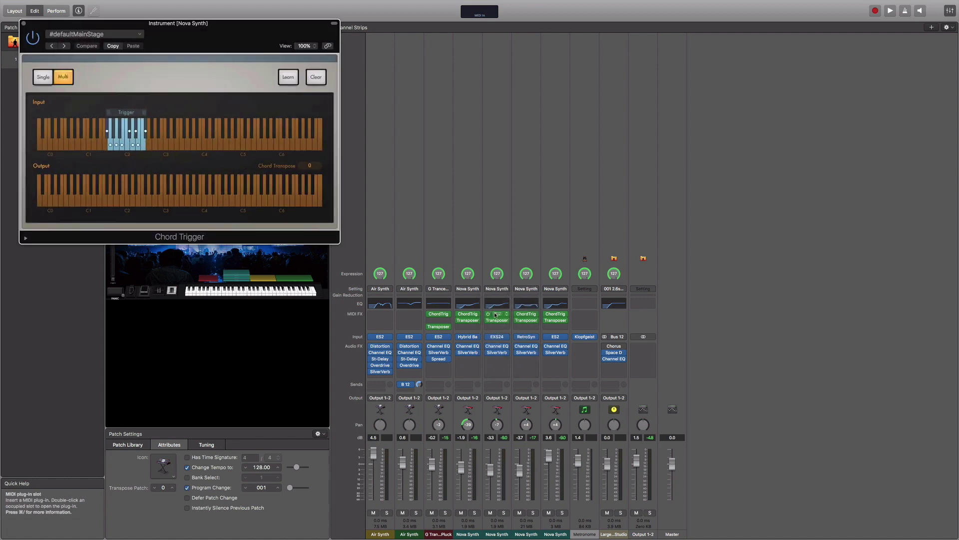
{"action": "left_click", "coordinate": [106, 143]}
{"action": "left_click", "coordinate": [100, 145]}
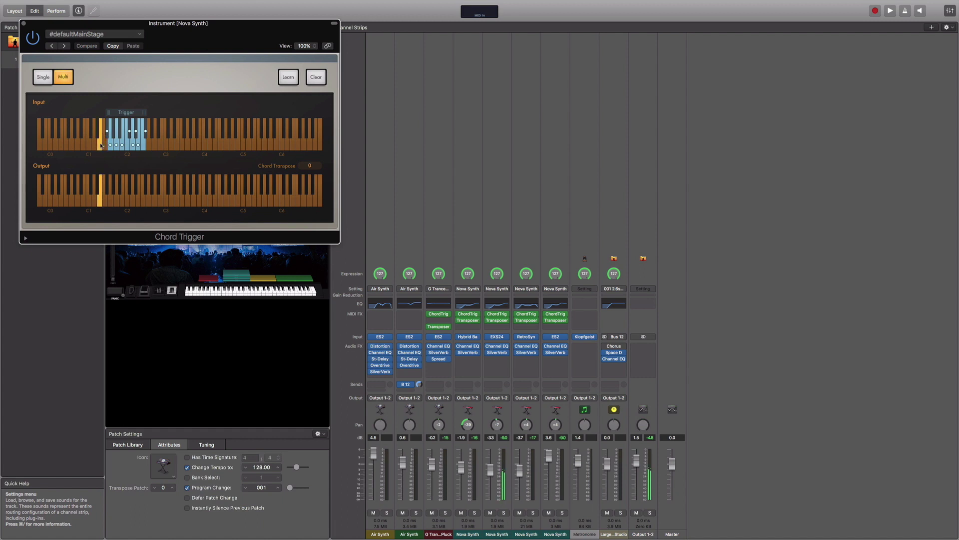
{"action": "left_click_drag", "start_coordinate": [119, 113], "coordinate": [112, 114]}
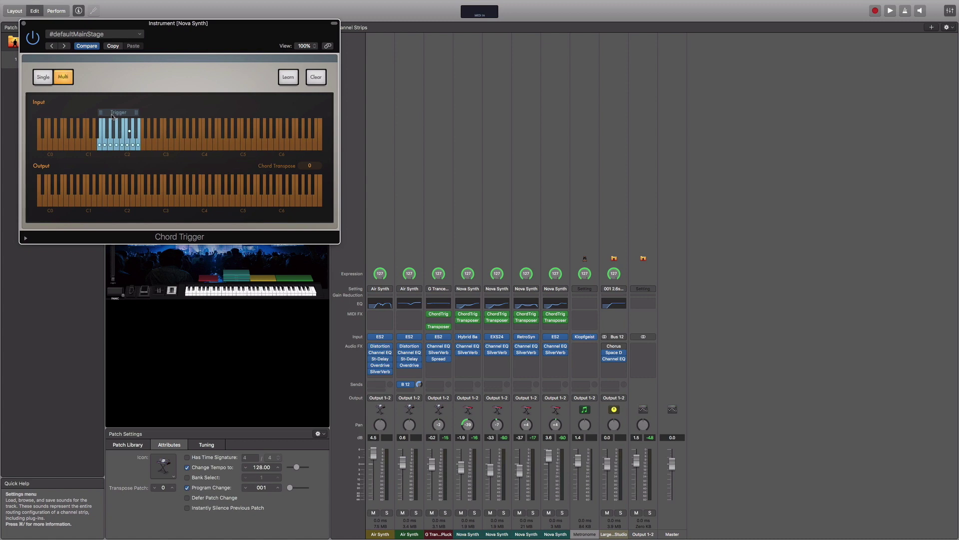
{"action": "left_click", "coordinate": [24, 23]}
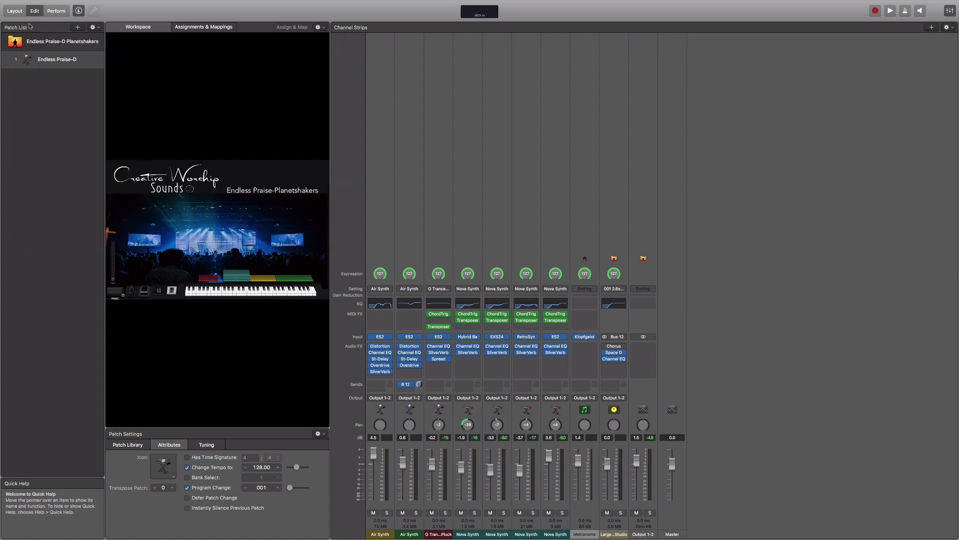
Move the Chord Trigger's trigger range down two semitones to start at E1 on the Nova Synth strip using RetroSyn.
{"action": "double_click", "coordinate": [532, 317]}
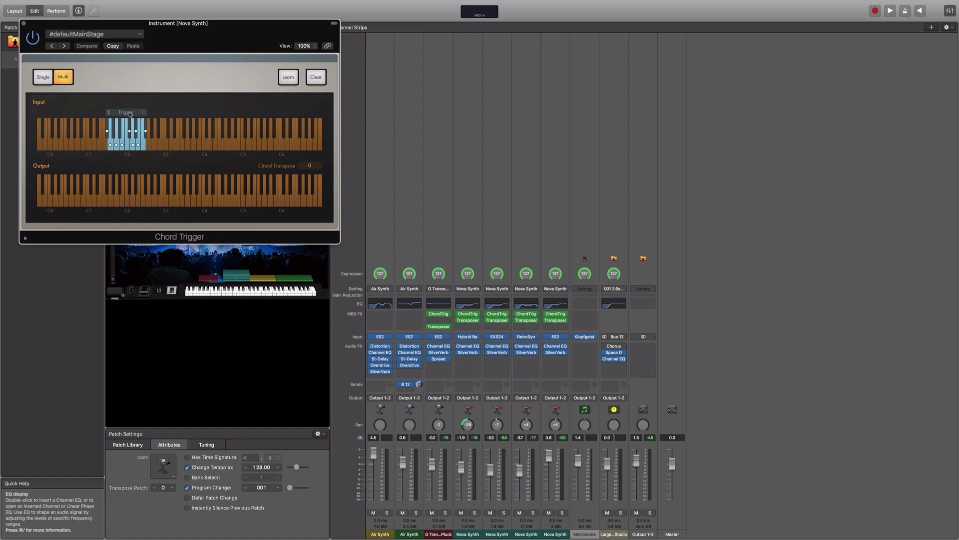
{"action": "left_click_drag", "start_coordinate": [128, 114], "coordinate": [124, 116]}
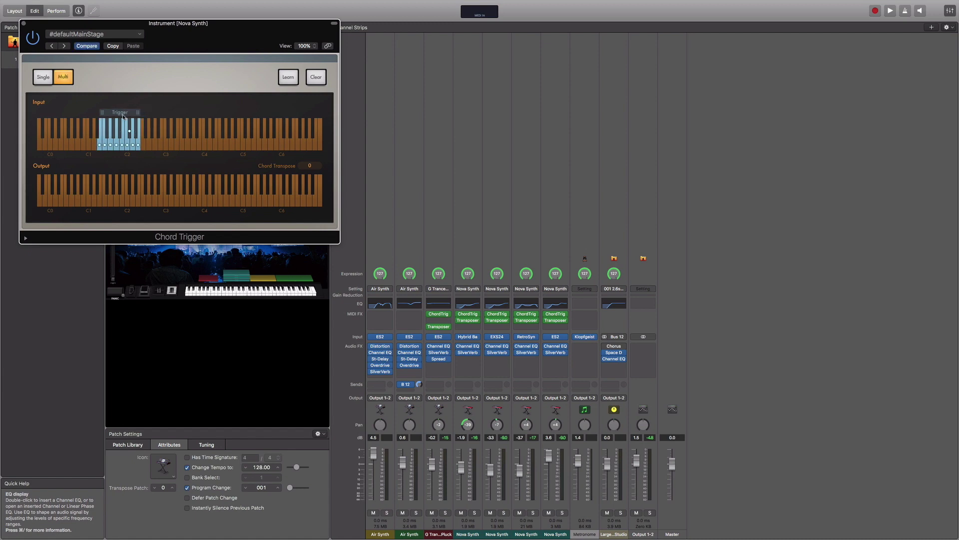
{"action": "left_click", "coordinate": [529, 315]}
Shift the Chord Trigger's trigger range down two semitones to E1 on the Nova Synth strip using ES2, and close the plug-in.
{"action": "left_click", "coordinate": [556, 314]}
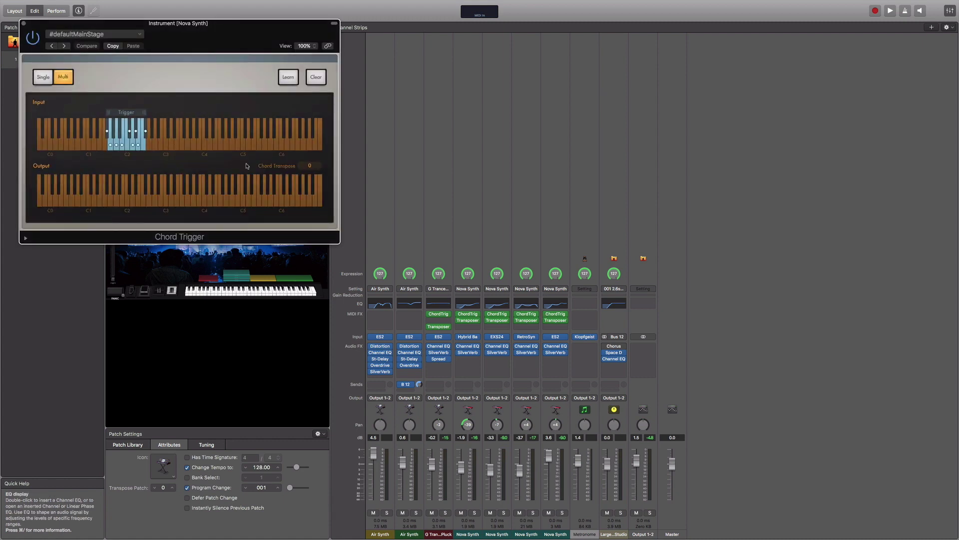
{"action": "left_click_drag", "start_coordinate": [125, 113], "coordinate": [117, 118]}
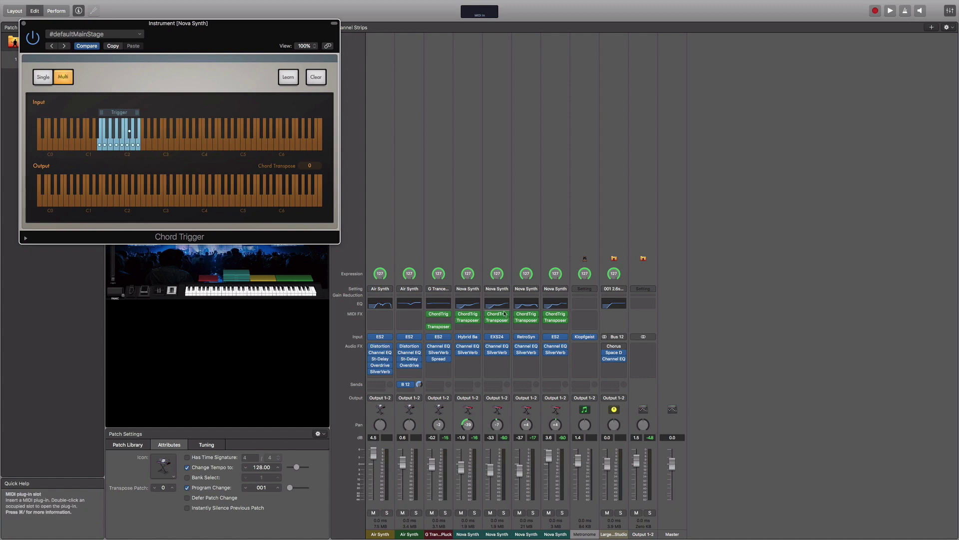
{"action": "left_click", "coordinate": [556, 318]}
{"action": "left_click", "coordinate": [565, 224]}
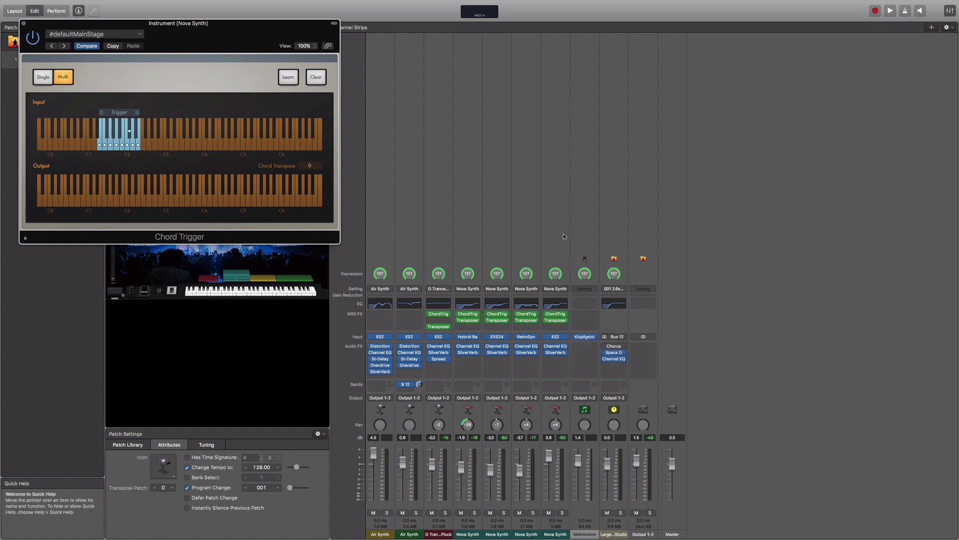
{"action": "left_click", "coordinate": [556, 316]}
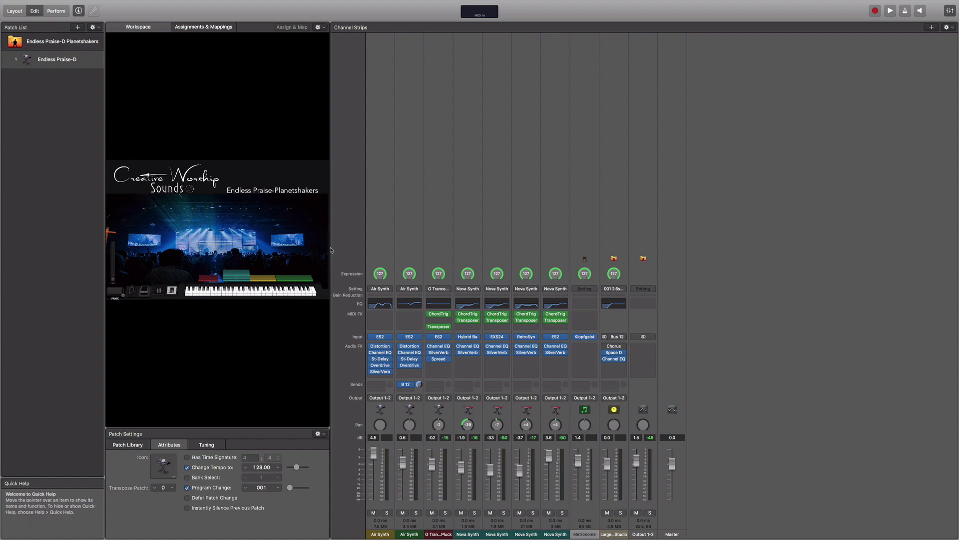
Narrow the Channel Strips area and show the first Air Synth strip's Layer Editor, enlarged so all stacked layers are visible.
{"action": "left_click_drag", "start_coordinate": [330, 248], "coordinate": [891, 189]}
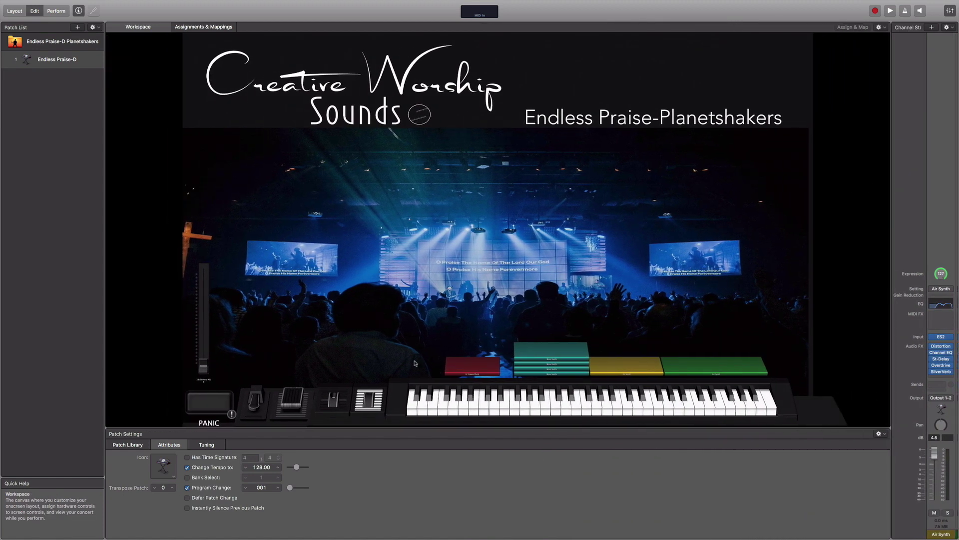
{"action": "left_click", "coordinate": [941, 506]}
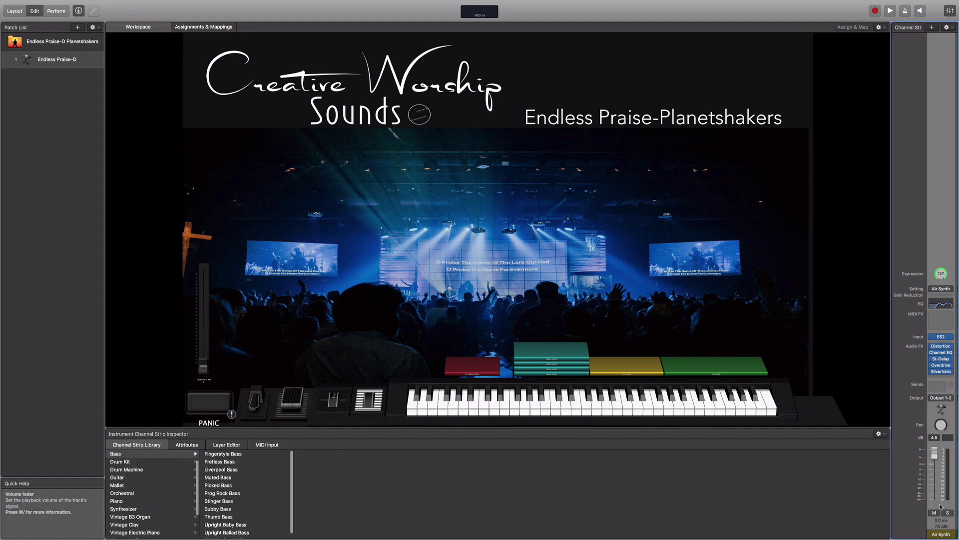
{"action": "left_click", "coordinate": [218, 446]}
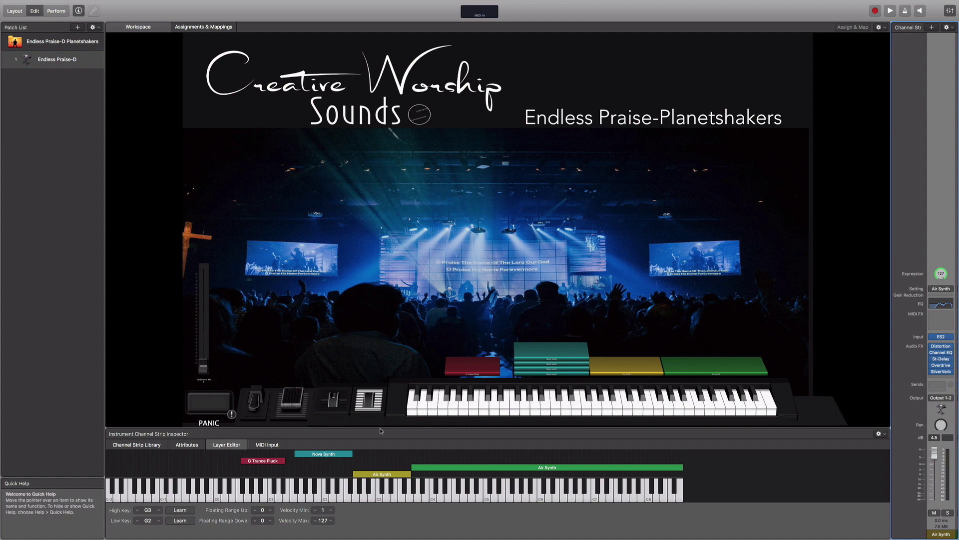
{"action": "left_click_drag", "start_coordinate": [350, 428], "coordinate": [350, 304]}
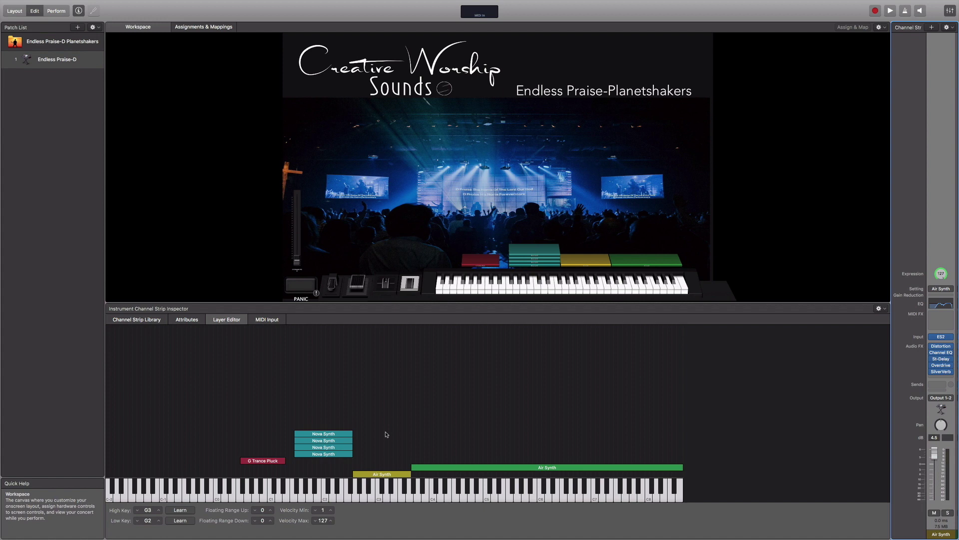
Shift the G Trance Pluck layer to E0–C#1 and the four stacked Nova Synth layers to E1–E2.
{"action": "left_click", "coordinate": [266, 462]}
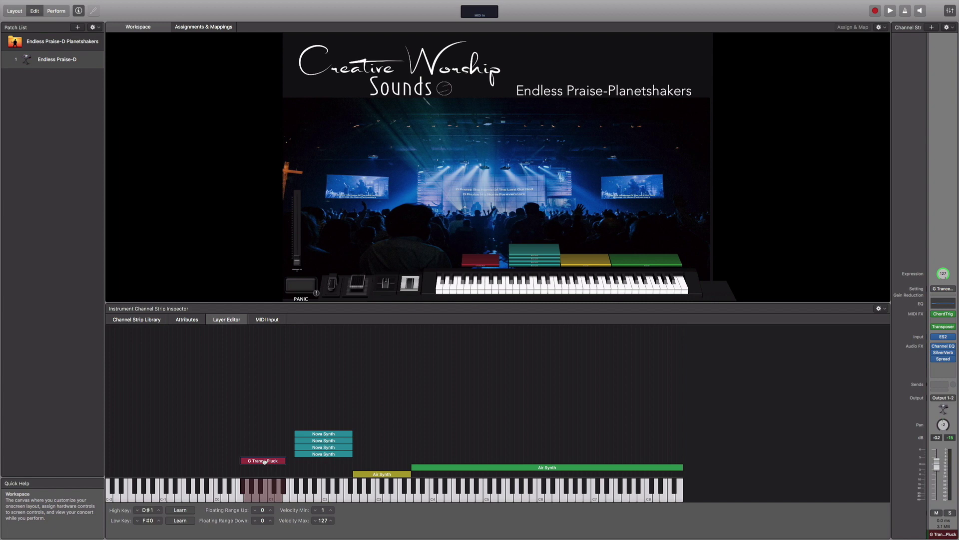
{"action": "left_click_drag", "start_coordinate": [263, 462], "coordinate": [256, 464]}
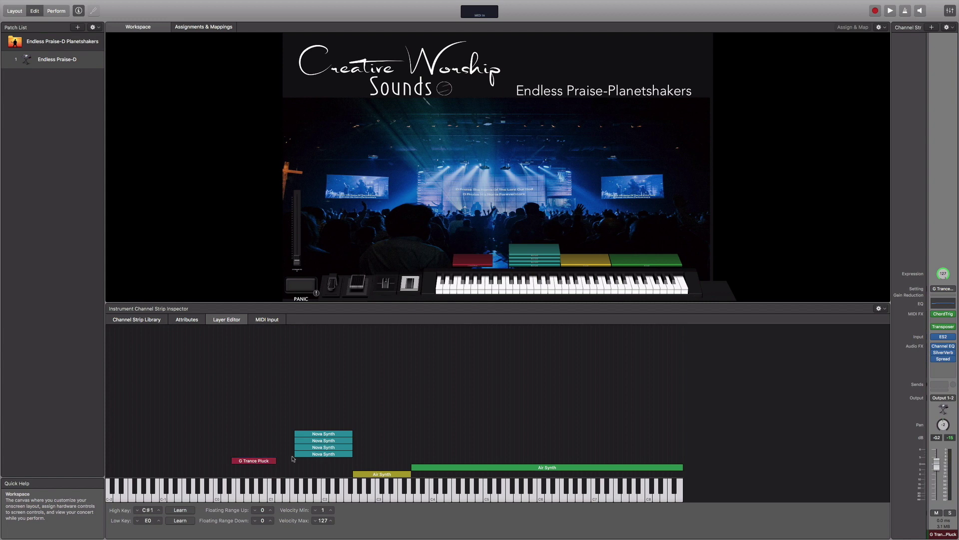
{"action": "left_click", "coordinate": [324, 453]}
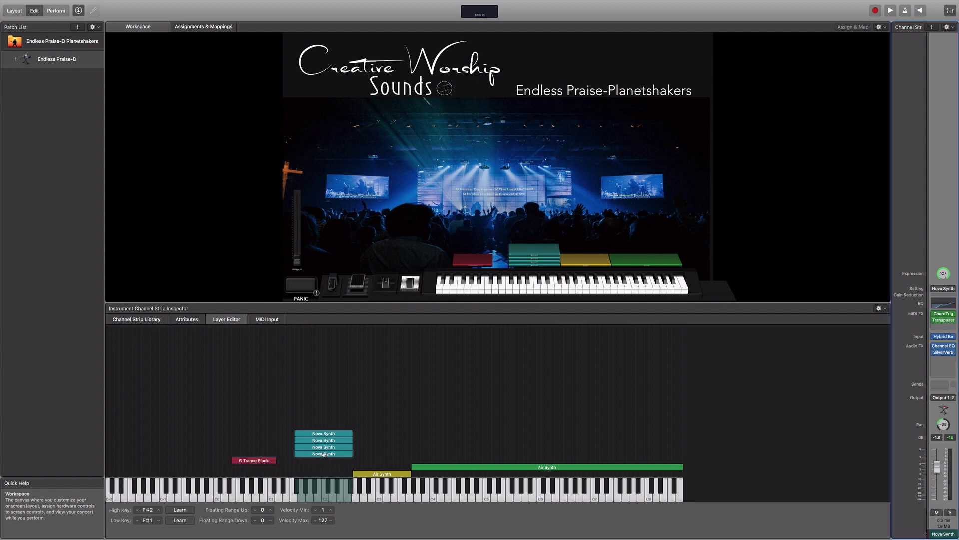
{"action": "left_click_drag", "start_coordinate": [325, 455], "coordinate": [298, 436]}
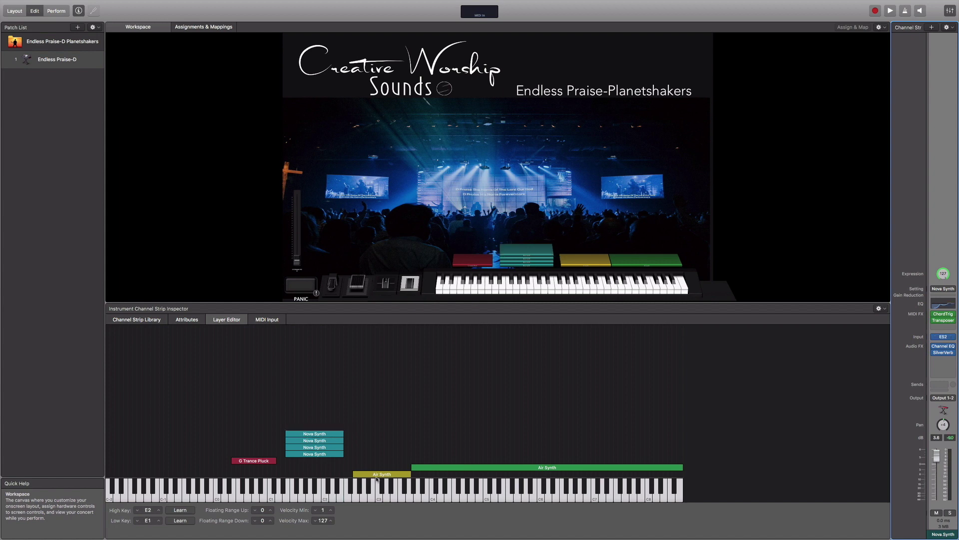
Shift the yellow Air Synth layer to F2–F3 and the green Air Synth layer to F#3–F8.
{"action": "left_click_drag", "start_coordinate": [376, 475], "coordinate": [368, 475]}
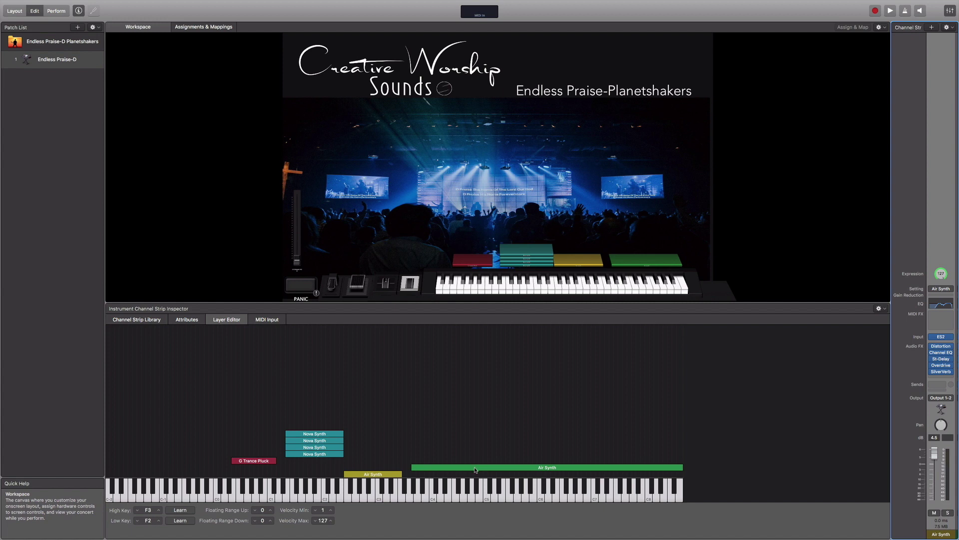
{"action": "left_click_drag", "start_coordinate": [475, 469], "coordinate": [467, 470]}
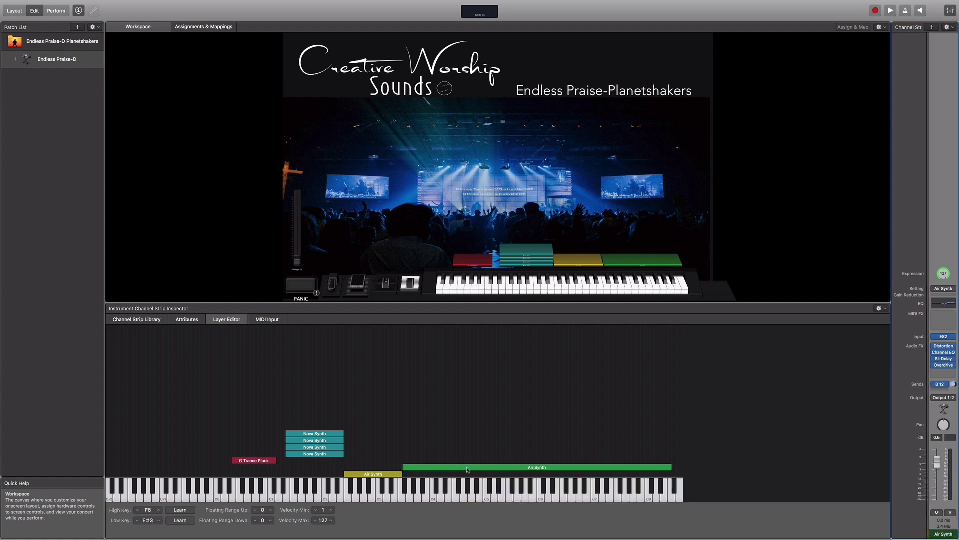
Select the Endless Praise-D patch and widen the Channel Strips area again to show every strip.
{"action": "left_click", "coordinate": [28, 64]}
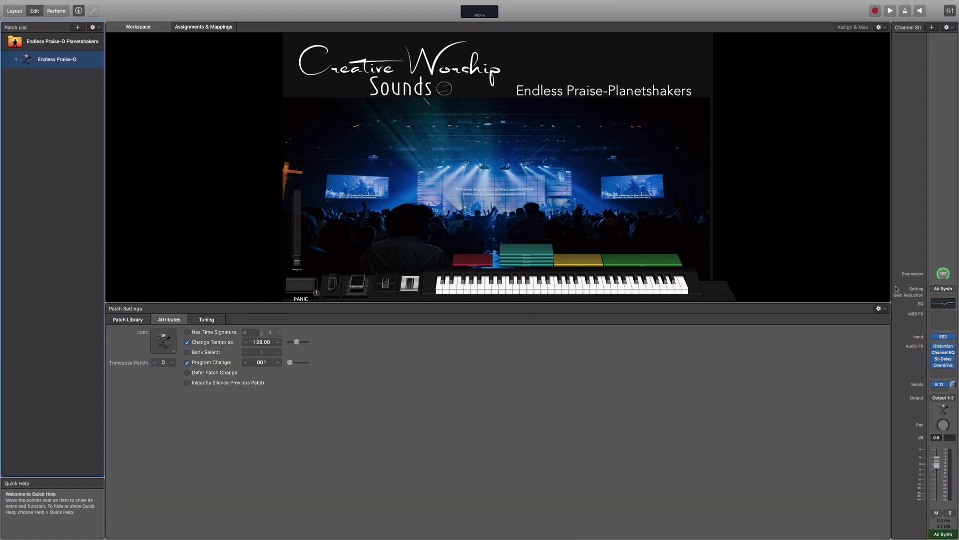
{"action": "left_click_drag", "start_coordinate": [892, 289], "coordinate": [777, 288]}
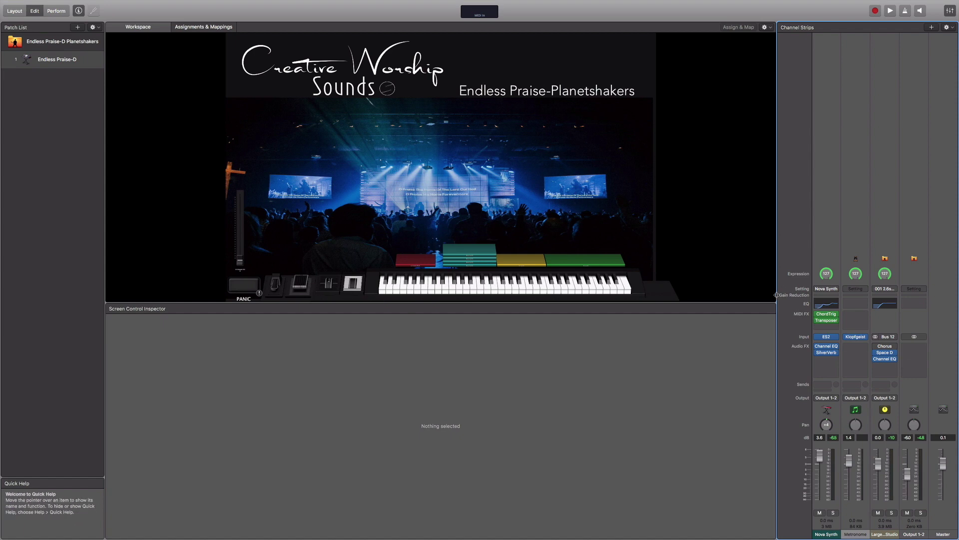
{"action": "left_click_drag", "start_coordinate": [776, 295], "coordinate": [570, 283]}
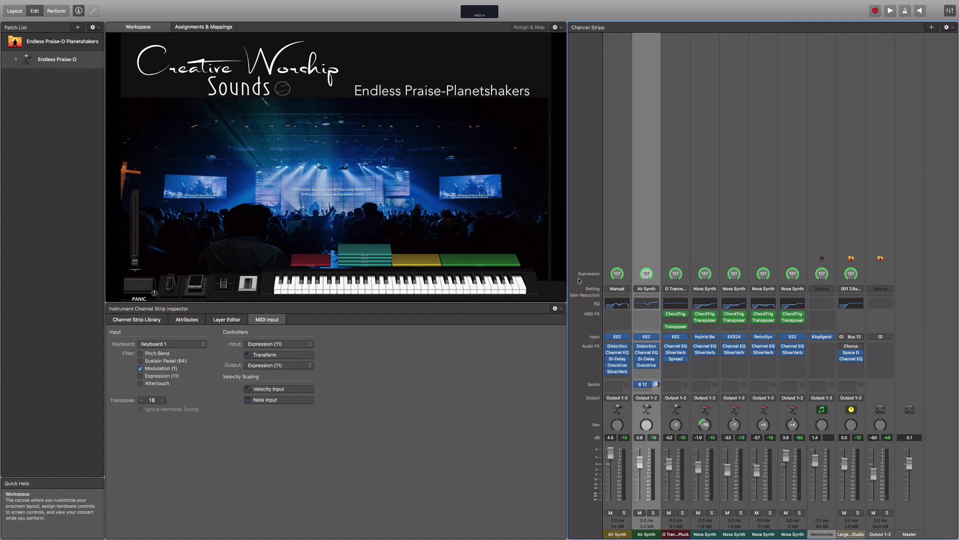